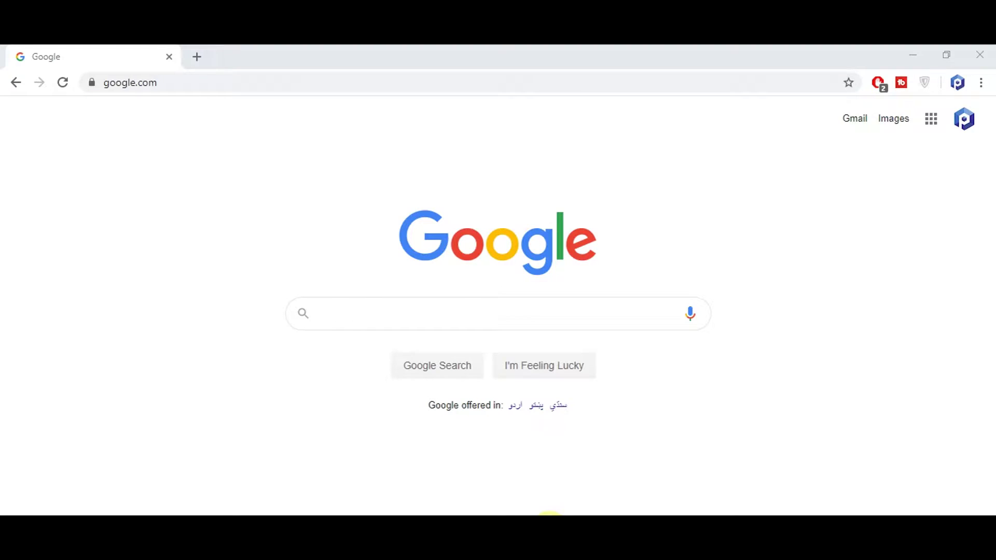
- Search Google for 'pc forecaster' and go to the pcforecaster.com home page
click(457, 316)
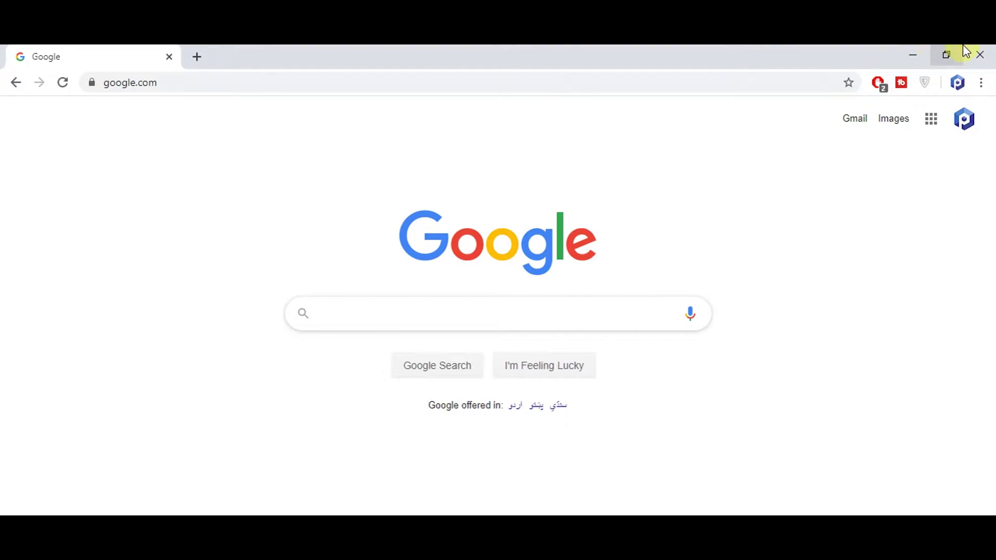
text(pc for)
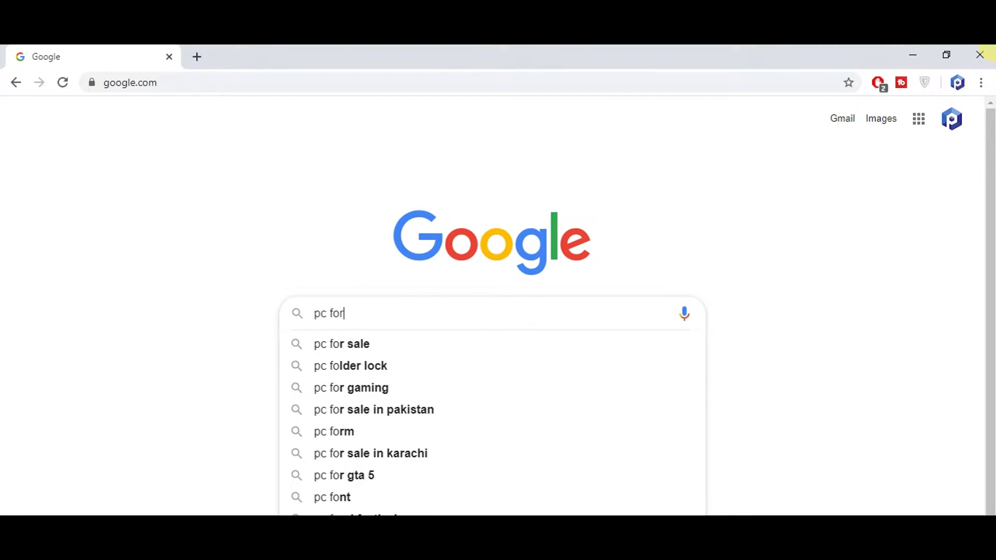
text(ecaster)
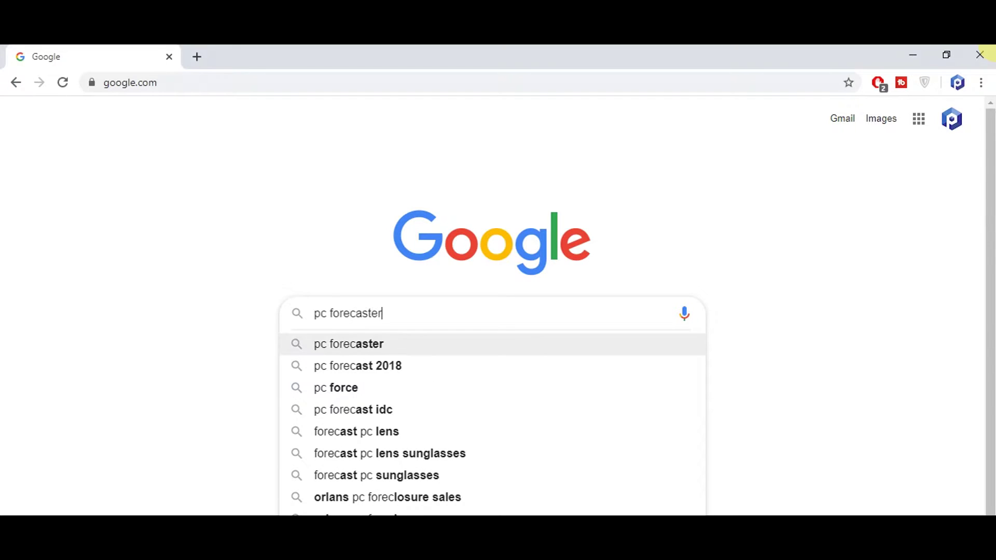
key(Return)
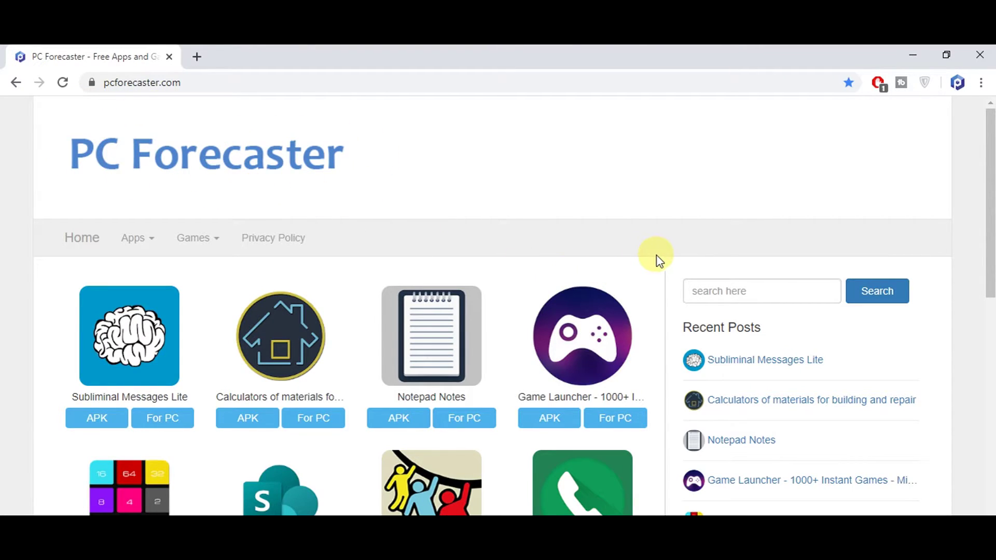
scroll(658, 259, down, 1)
scroll(667, 235, down, 2)
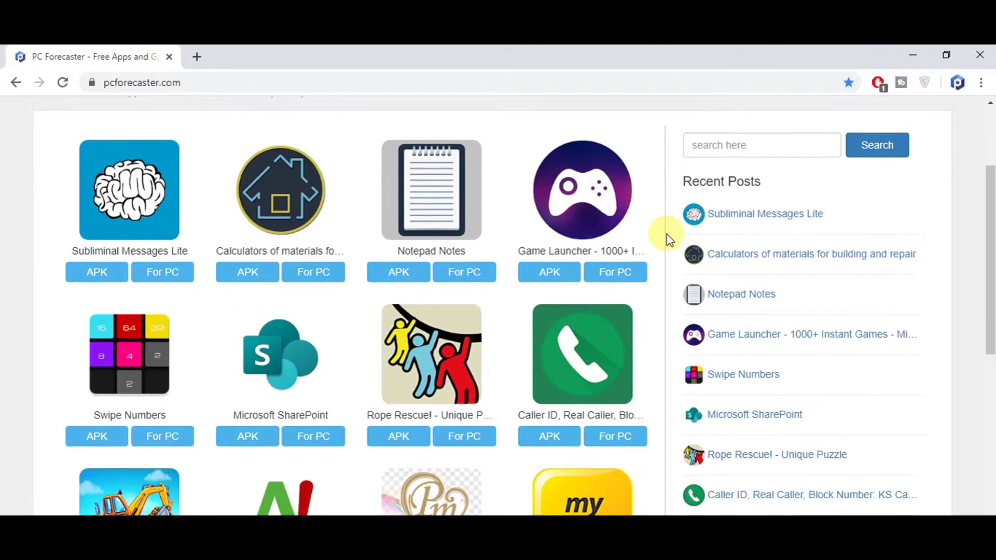
scroll(667, 234, down, 1)
scroll(667, 235, down, 1)
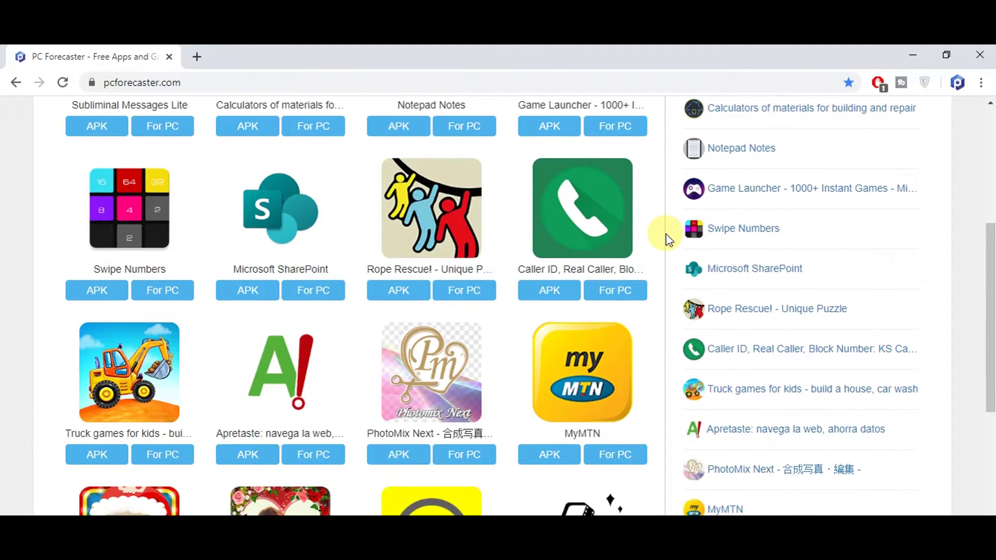
scroll(668, 238, down, 1)
scroll(667, 238, down, 1)
scroll(668, 237, down, 1)
scroll(667, 238, down, 1)
scroll(667, 238, down, 1)
scroll(667, 238, down, 1)
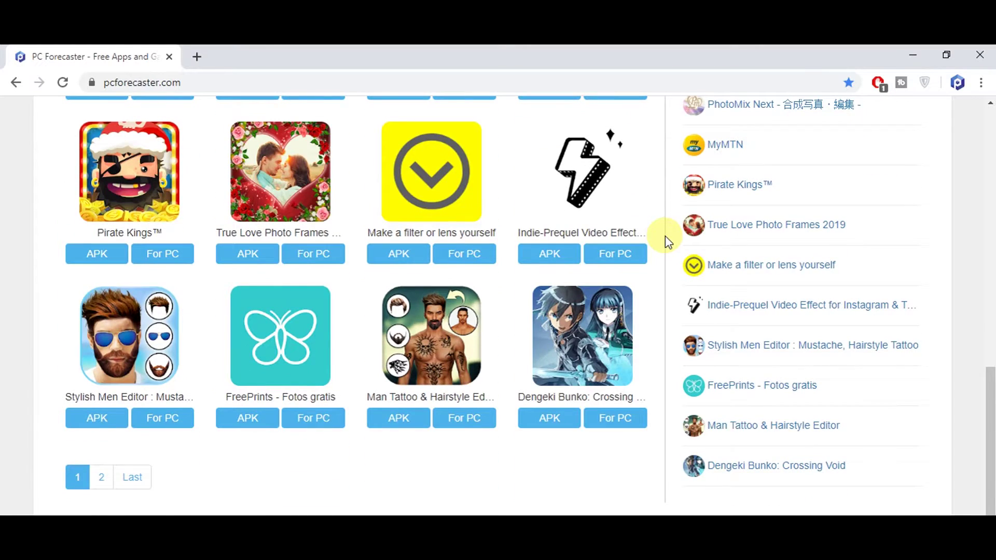
scroll(666, 238, down, 1)
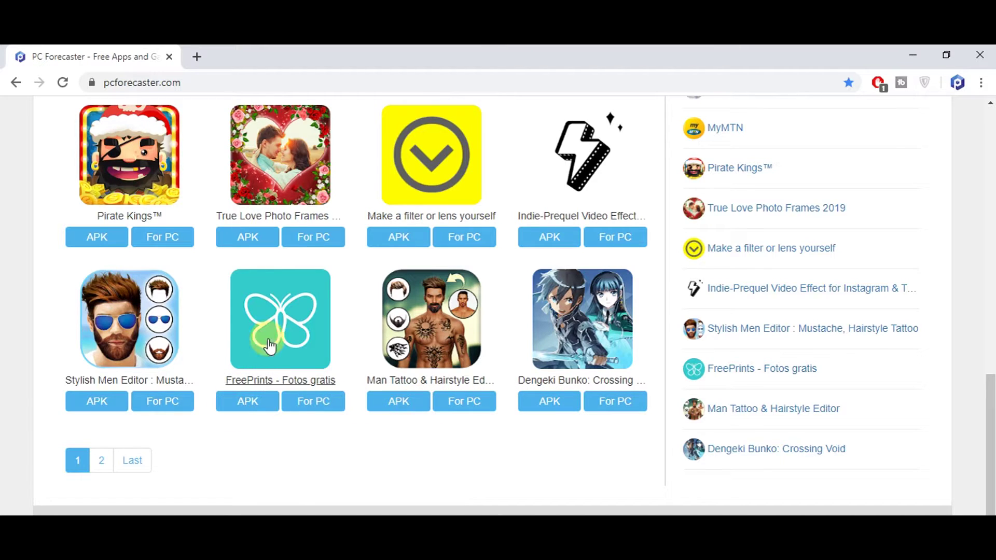
scroll(560, 315, up, 8)
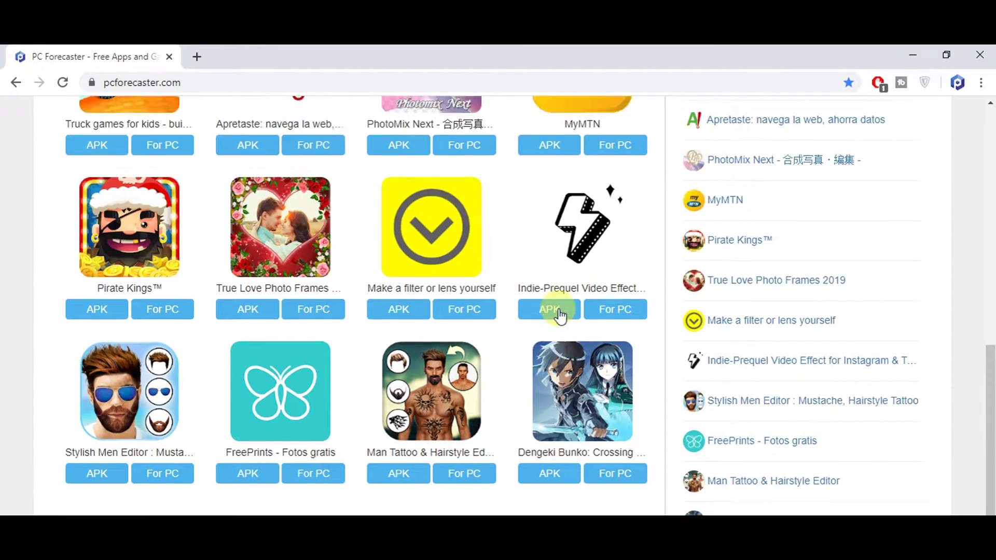
scroll(560, 316, up, 6)
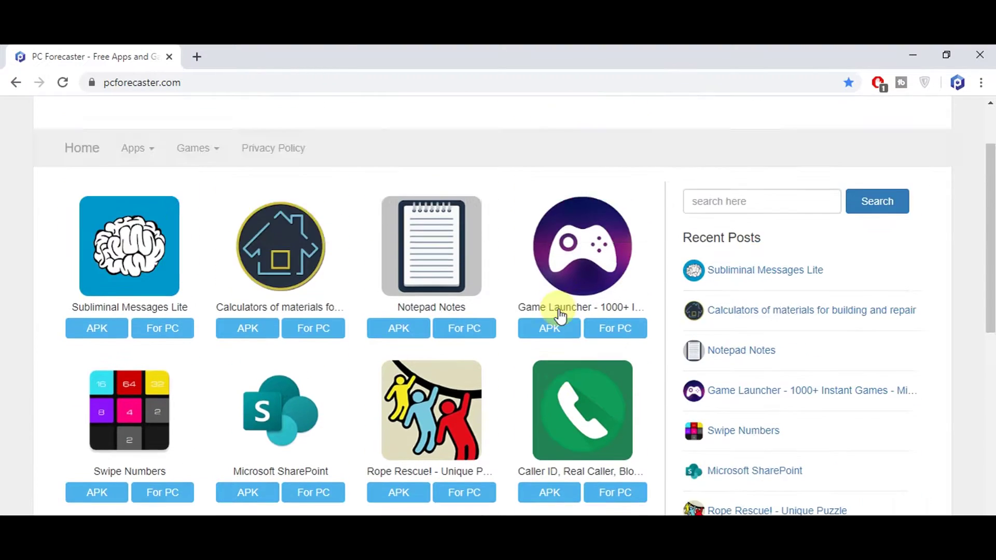
scroll(561, 315, up, 3)
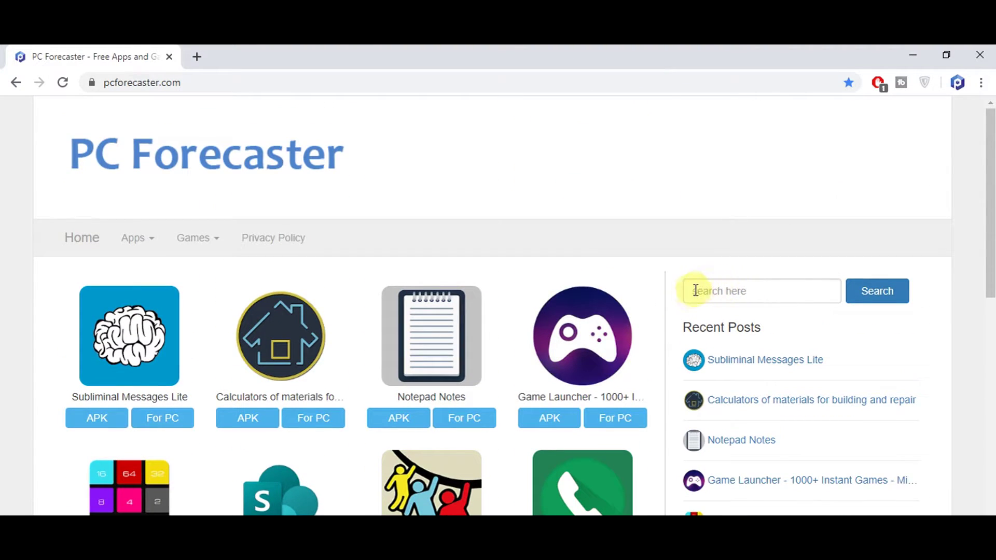
- Focus the PC Forecaster 'search here' box to look up turbo vpn
click(753, 290)
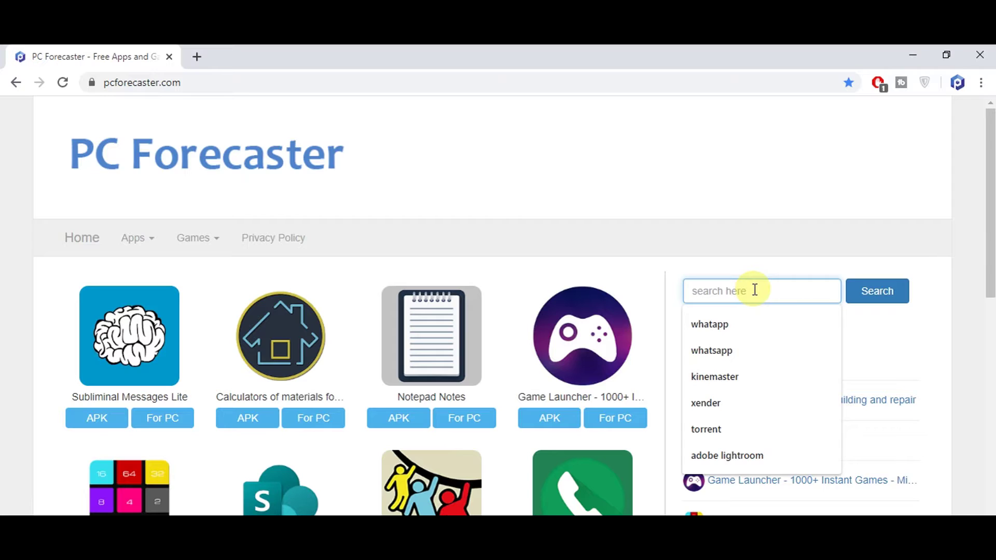
text(turb)
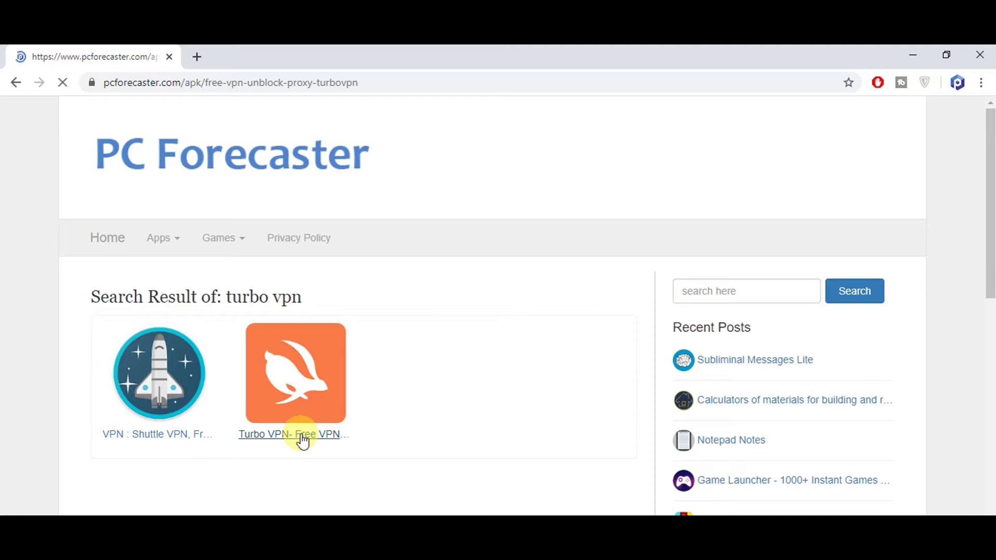
scroll(413, 375, down, 3)
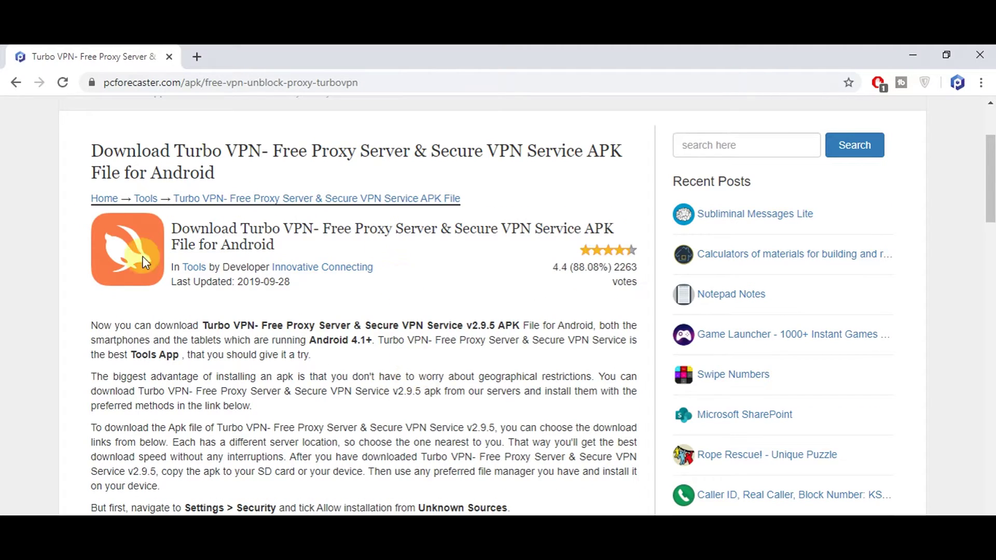
- Highlight the Turbo VPN APK heading, then the sentence about running it on PC
drag(171, 228, 277, 247)
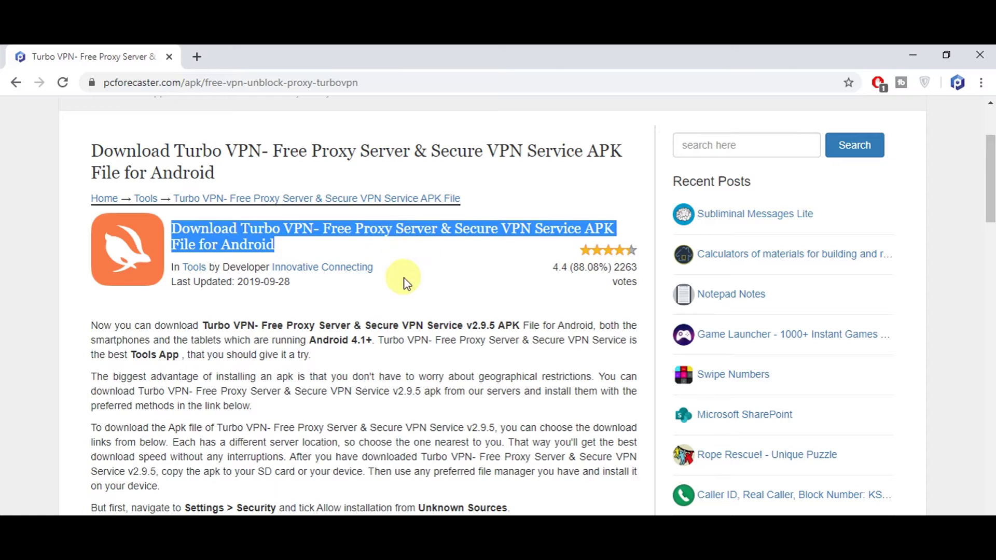
click(386, 299)
scroll(288, 349, down, 4)
scroll(287, 347, down, 2)
scroll(287, 348, down, 5)
scroll(287, 348, down, 5)
scroll(287, 348, down, 4)
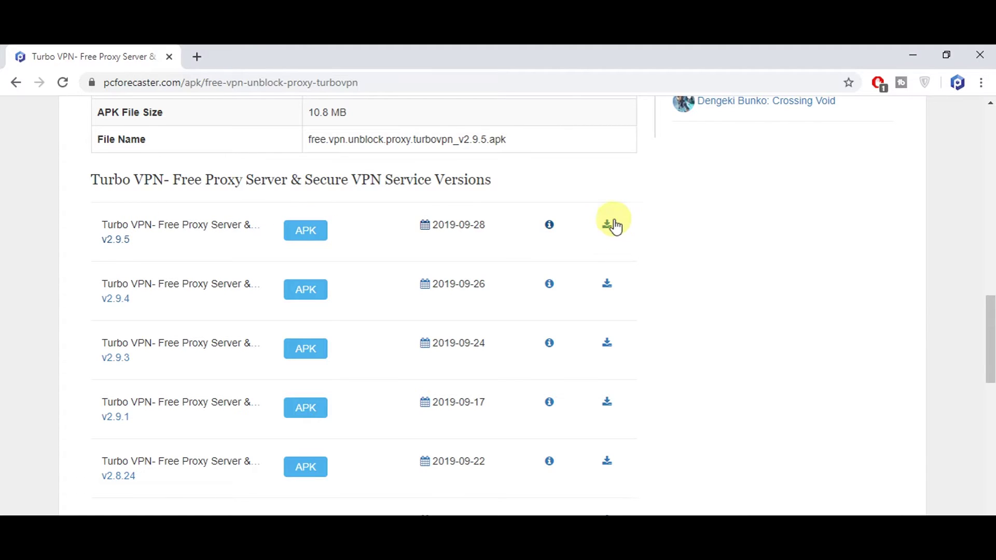
scroll(304, 304, down, 1)
scroll(302, 305, down, 3)
scroll(303, 304, down, 1)
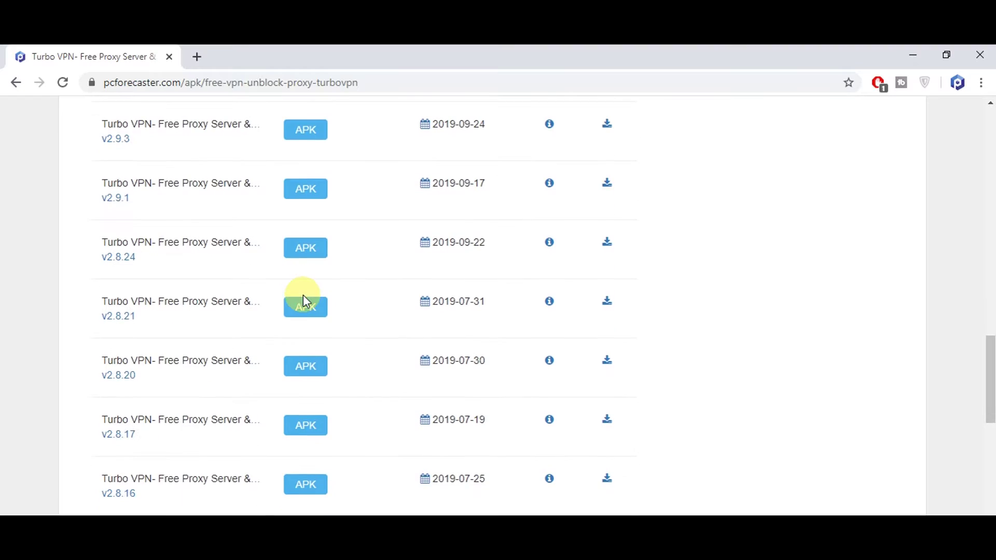
scroll(303, 304, down, 1)
scroll(303, 304, down, 1)
scroll(304, 299, down, 1)
scroll(303, 294, down, 1)
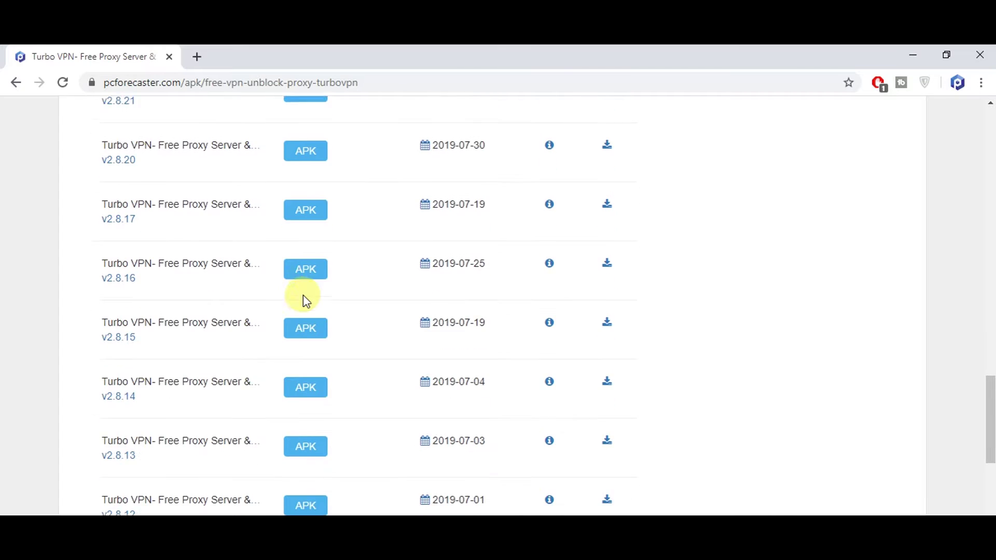
scroll(303, 295, down, 1)
scroll(303, 295, down, 1)
scroll(303, 295, down, 2)
scroll(303, 295, down, 1)
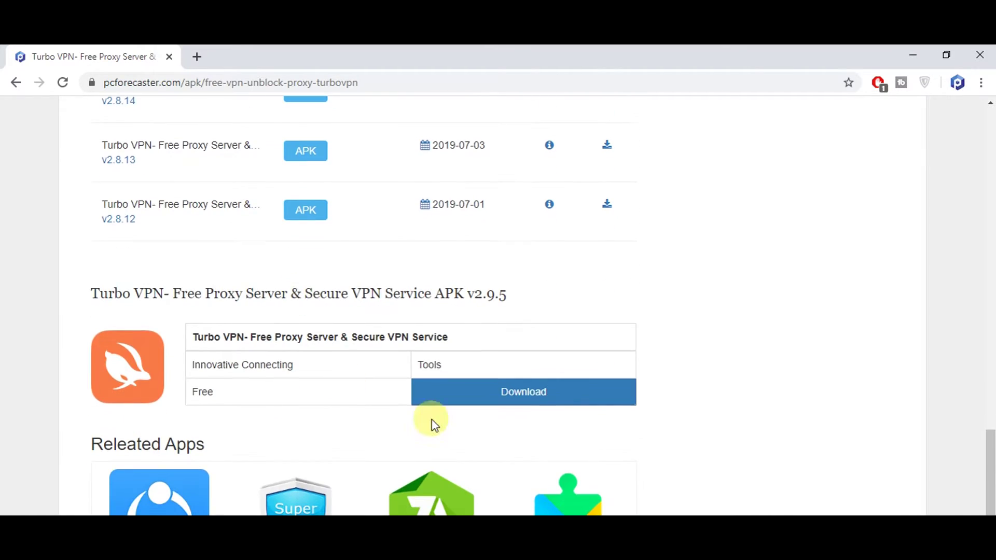
scroll(546, 309, up, 3)
scroll(546, 309, up, 5)
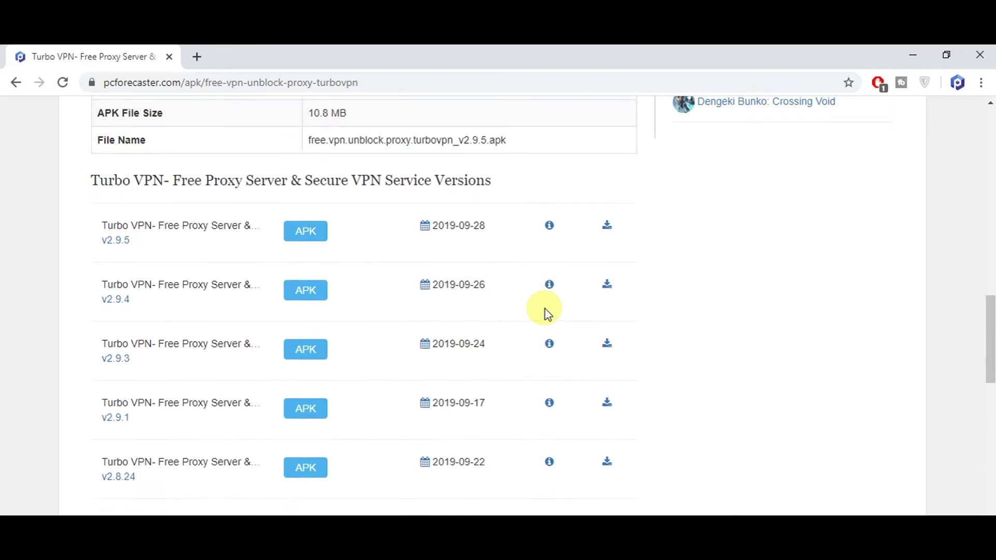
scroll(545, 308, up, 5)
scroll(546, 309, up, 3)
drag(92, 340, 379, 344)
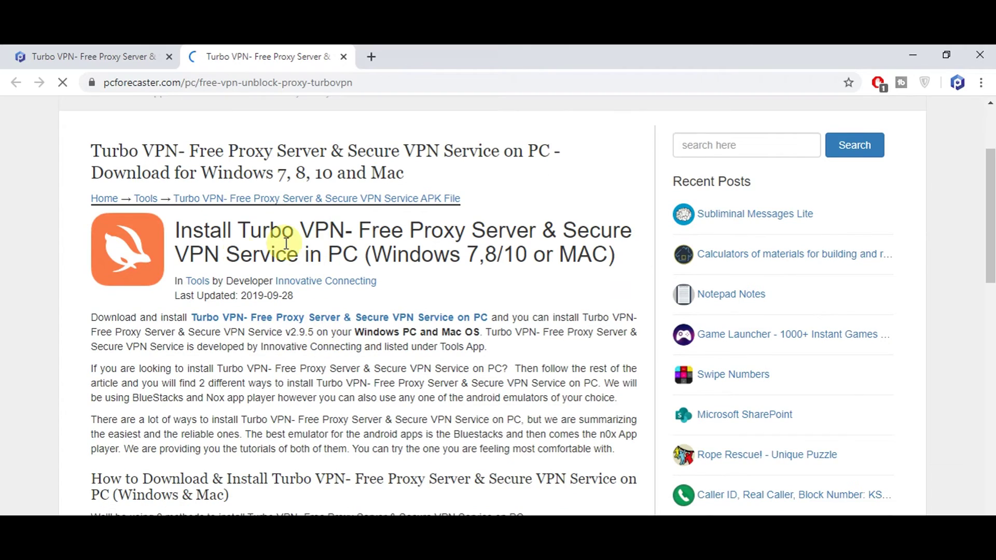
scroll(234, 327, down, 1)
scroll(234, 327, down, 1)
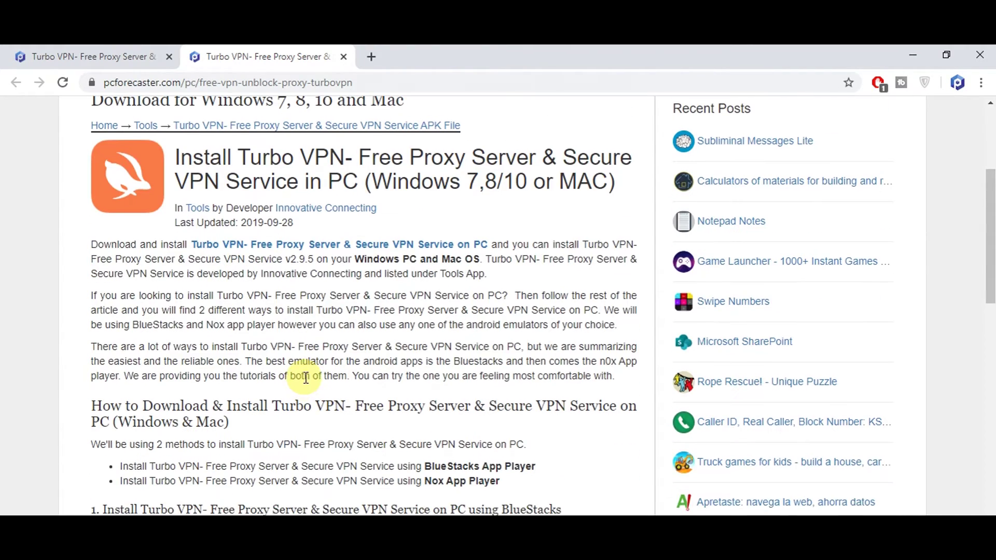
scroll(276, 258, down, 1)
scroll(327, 311, down, 1)
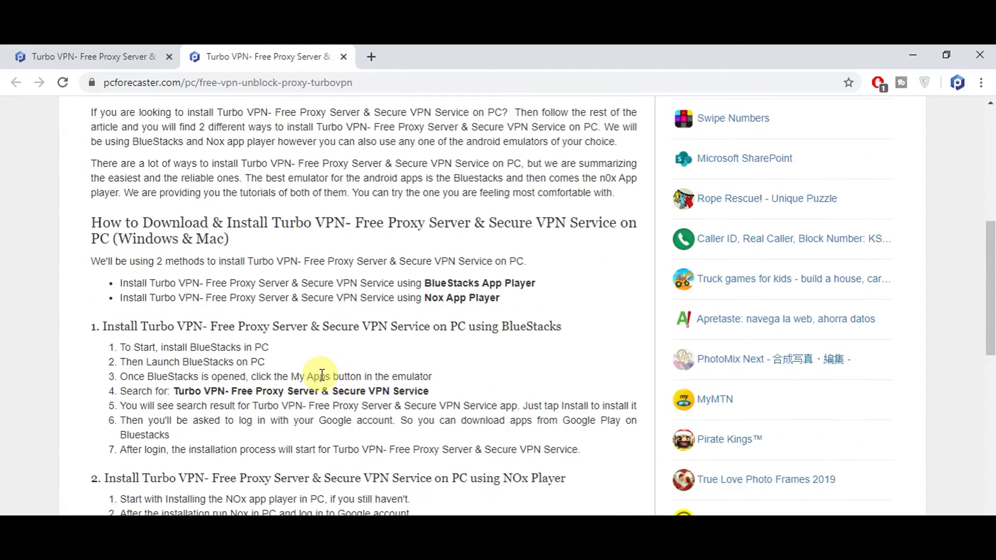
scroll(327, 359, down, 1)
- Highlight, then deselect, the BlueStacks installation steps in the Turbo VPN PC guide
drag(91, 291, 582, 416)
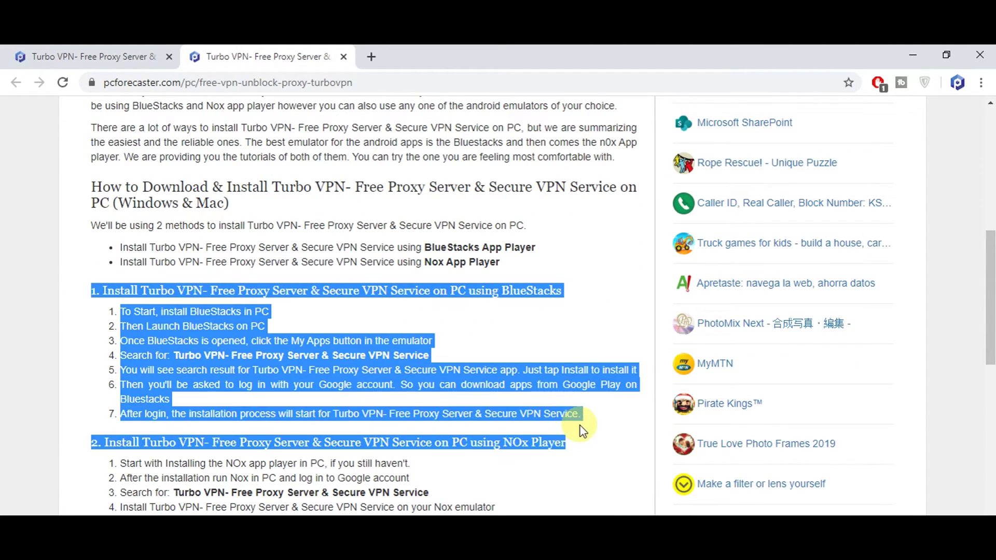
scroll(374, 343, down, 1)
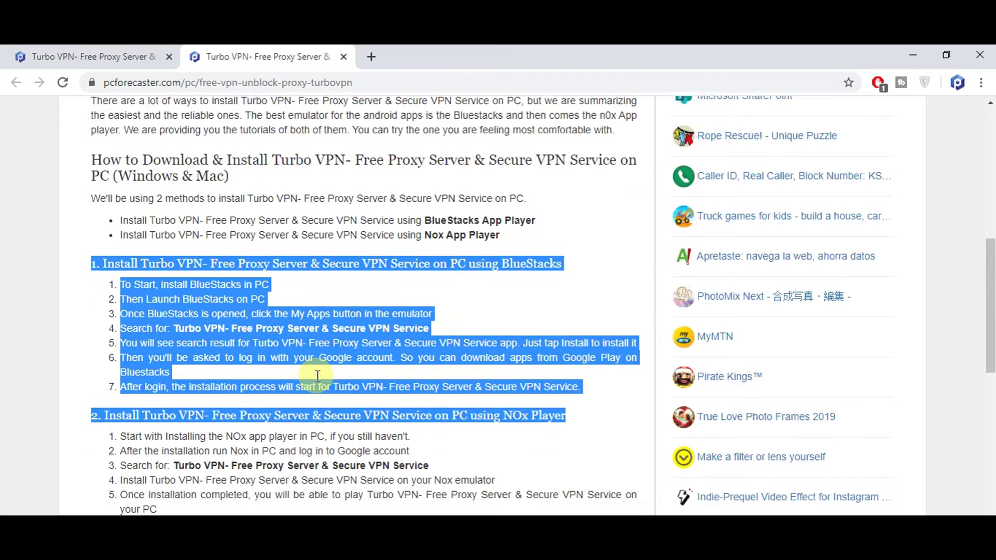
scroll(374, 343, down, 1)
click(566, 330)
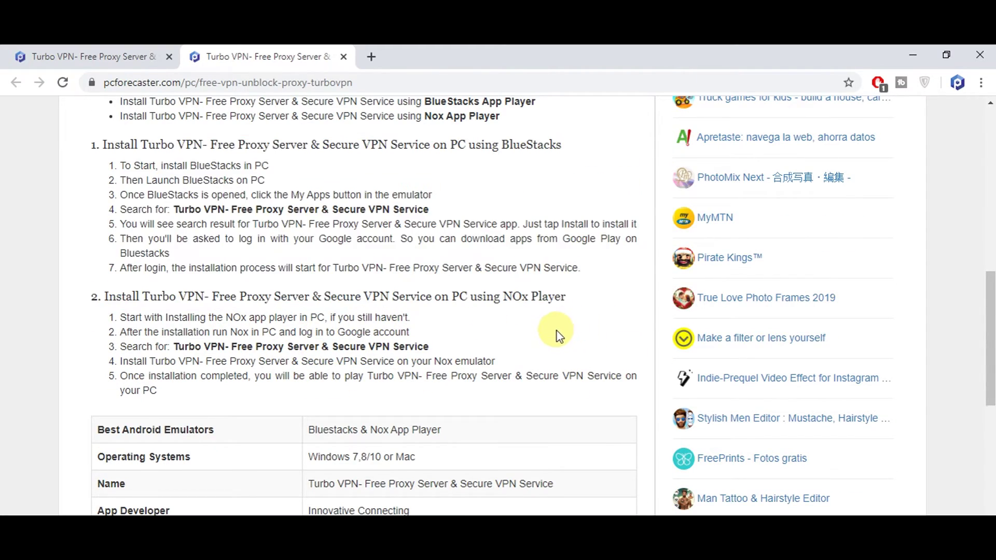
scroll(557, 330, down, 3)
scroll(358, 335, up, 3)
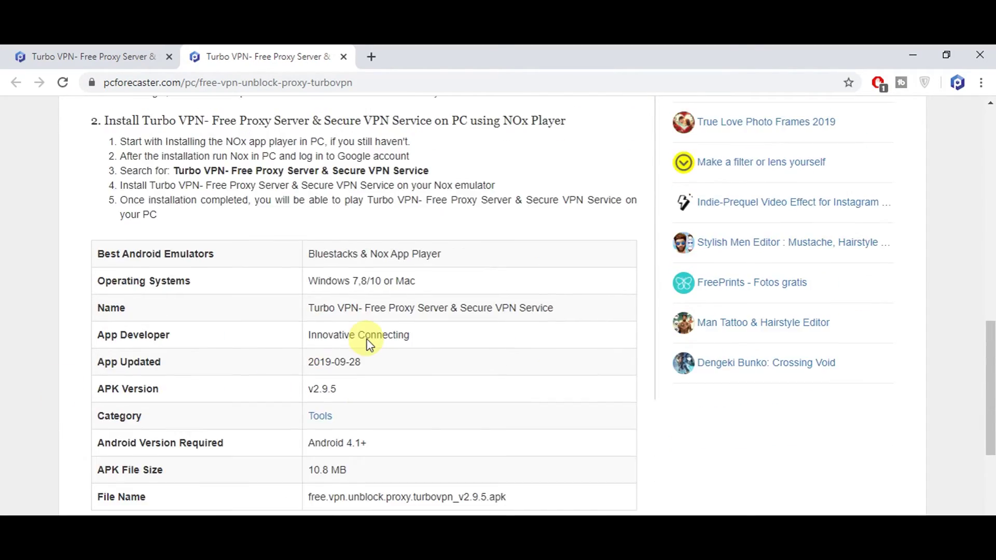
scroll(358, 335, up, 3)
scroll(362, 335, up, 3)
scroll(365, 338, up, 2)
scroll(367, 340, up, 1)
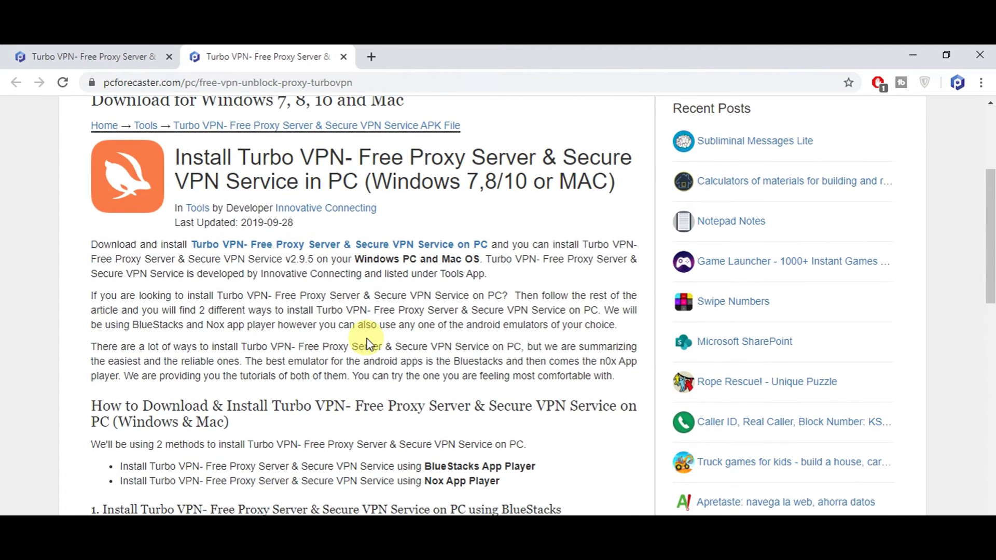
scroll(370, 343, up, 2)
scroll(370, 342, up, 2)
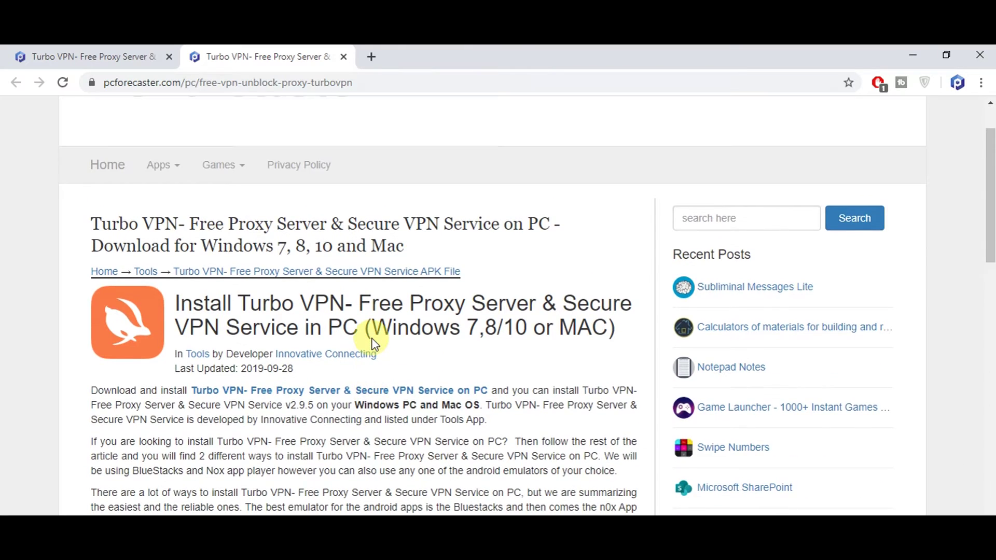
scroll(372, 343, up, 2)
scroll(373, 343, up, 1)
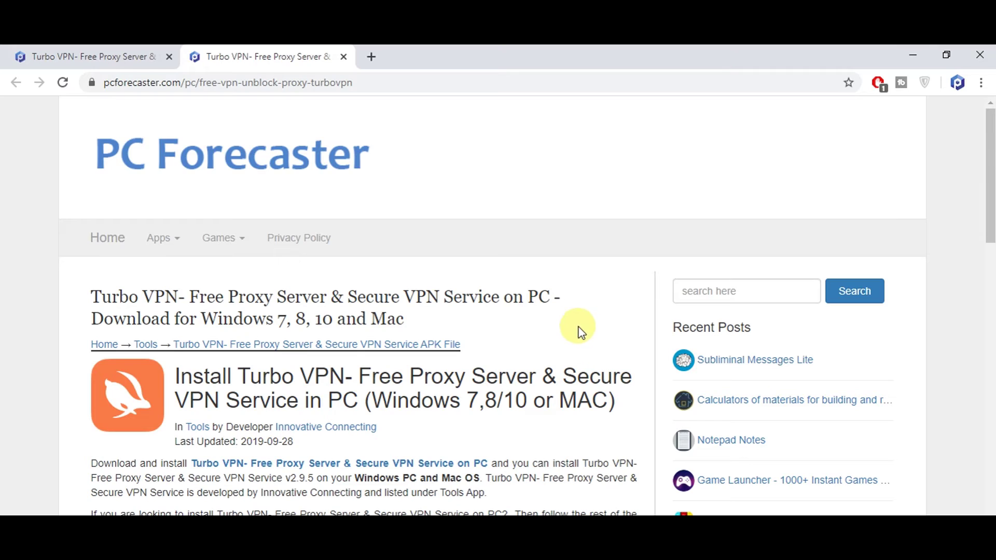